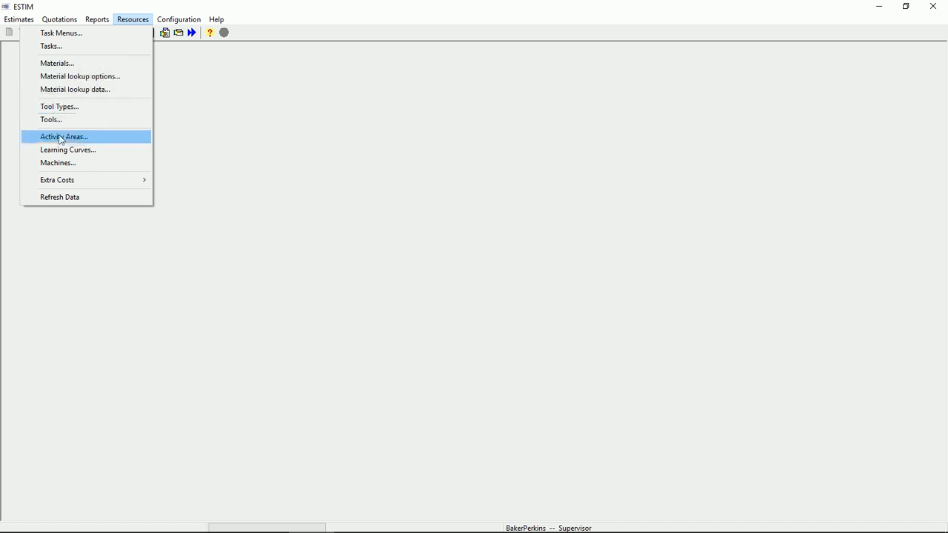
Open the materials resource, select Mild Steel 150-200 Bhn and show its speeds and feeds
mouse_move(63, 184)
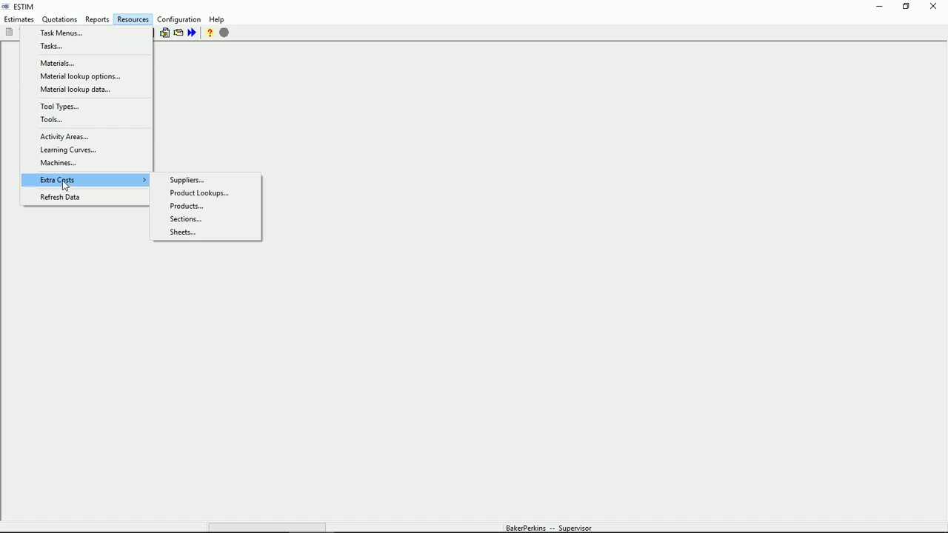
left_click(60, 67)
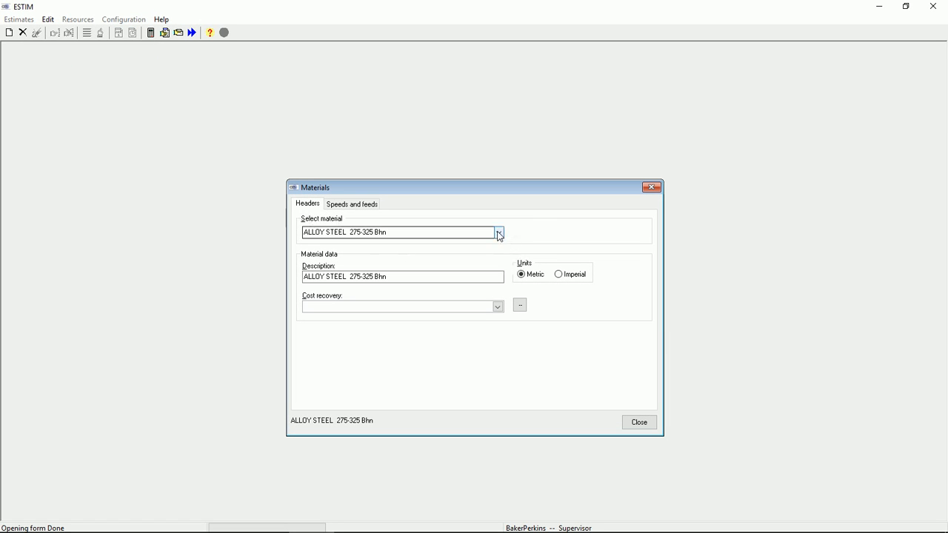
left_click(498, 233)
scroll(501, 273, "down", 1)
left_click_drag(501, 271, 504, 260)
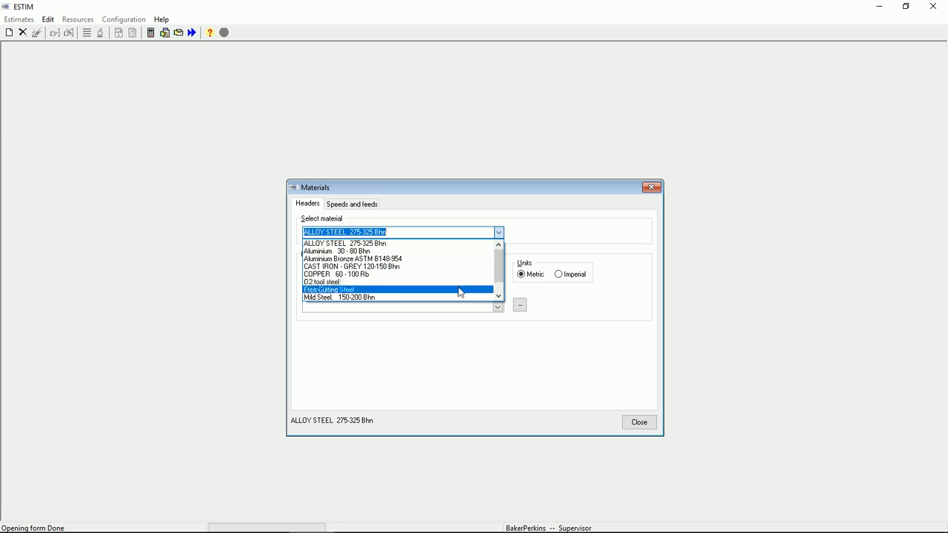
left_click(366, 298)
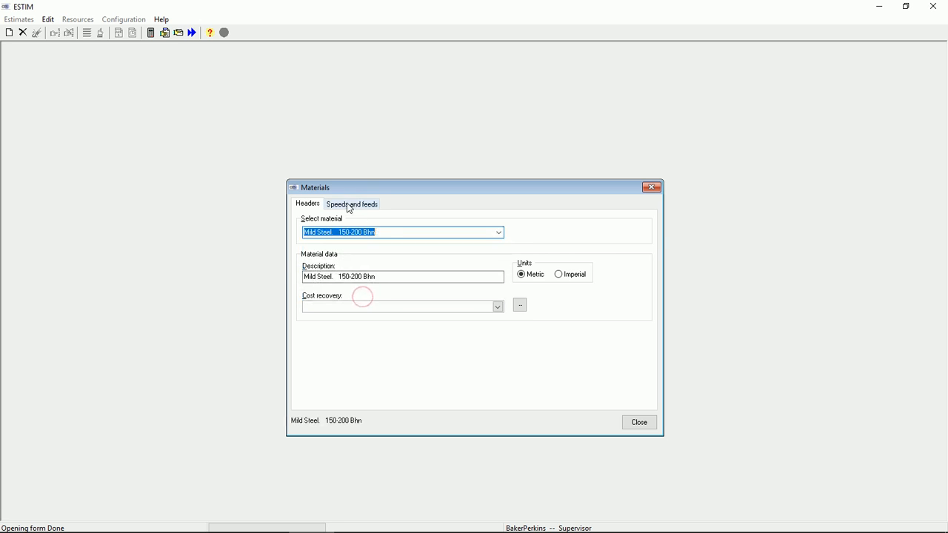
left_click(350, 204)
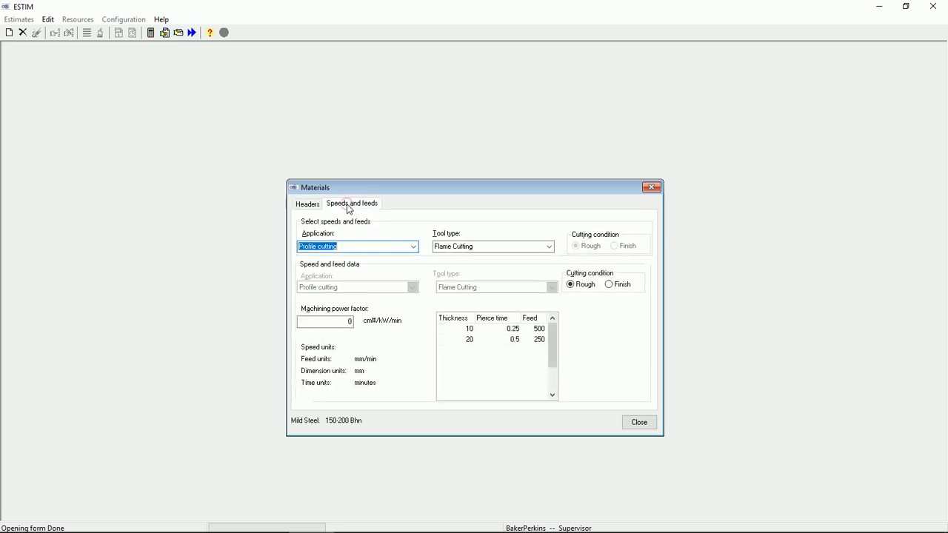
View the drilling speeds and feeds for carbide and HSS tools
left_click(414, 247)
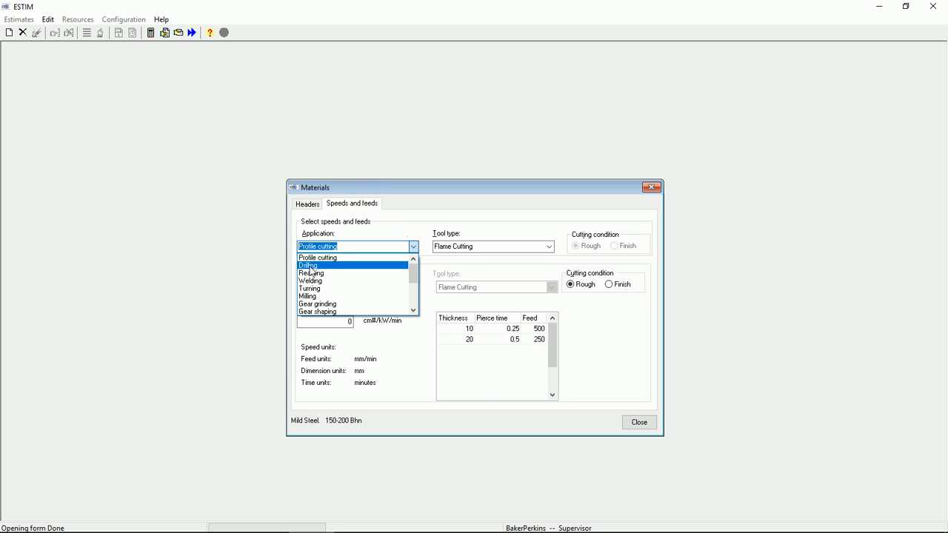
left_click(315, 268)
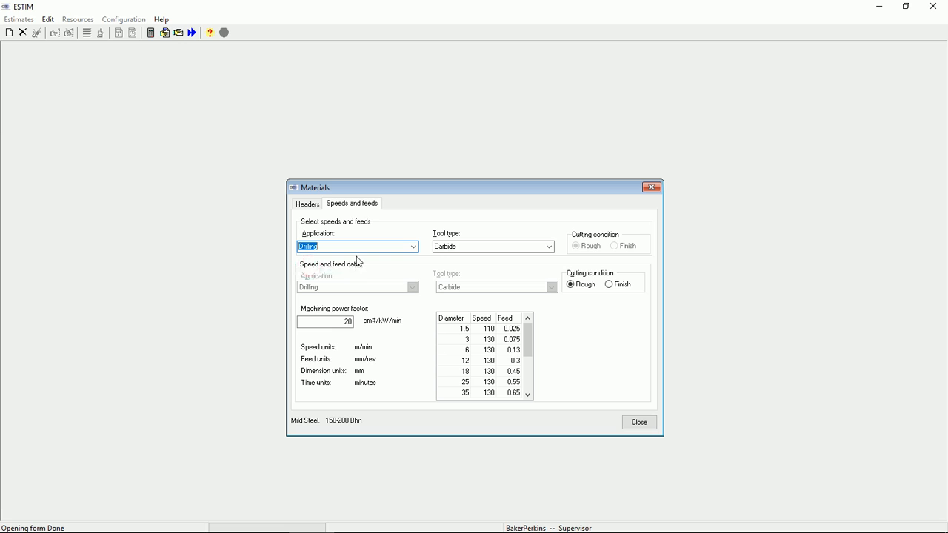
left_click(552, 253)
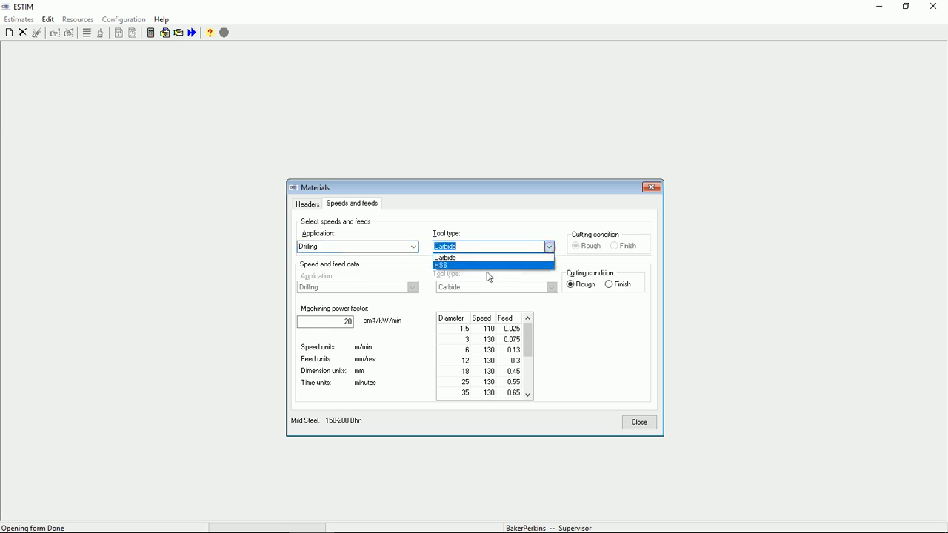
left_click(452, 268)
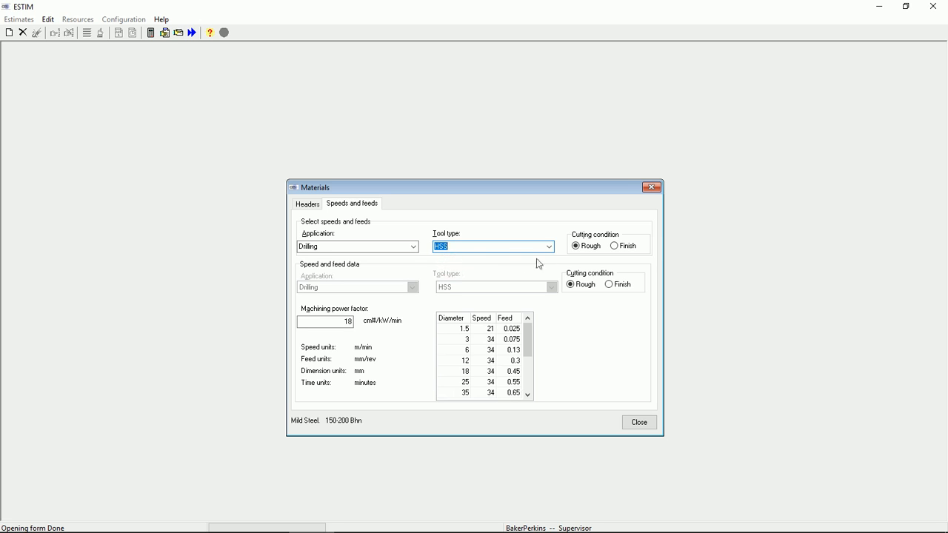
View the milling speeds and feeds, switching the tool type from carbide to HSS
left_click(415, 249)
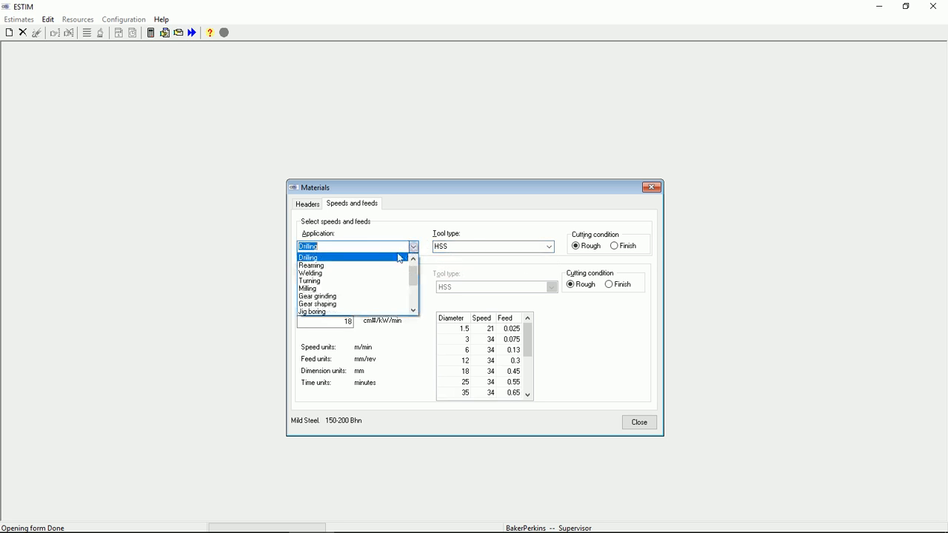
left_click(312, 289)
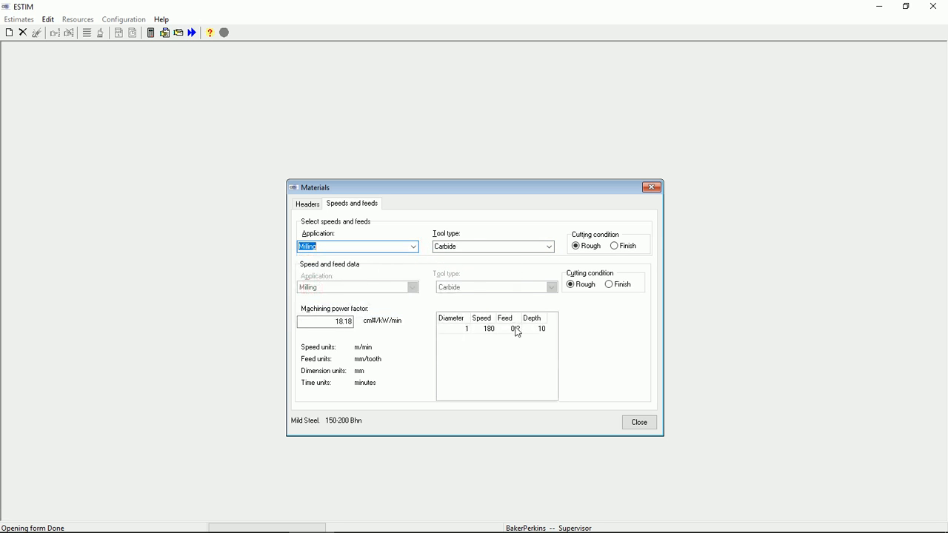
left_click(551, 246)
left_click(449, 265)
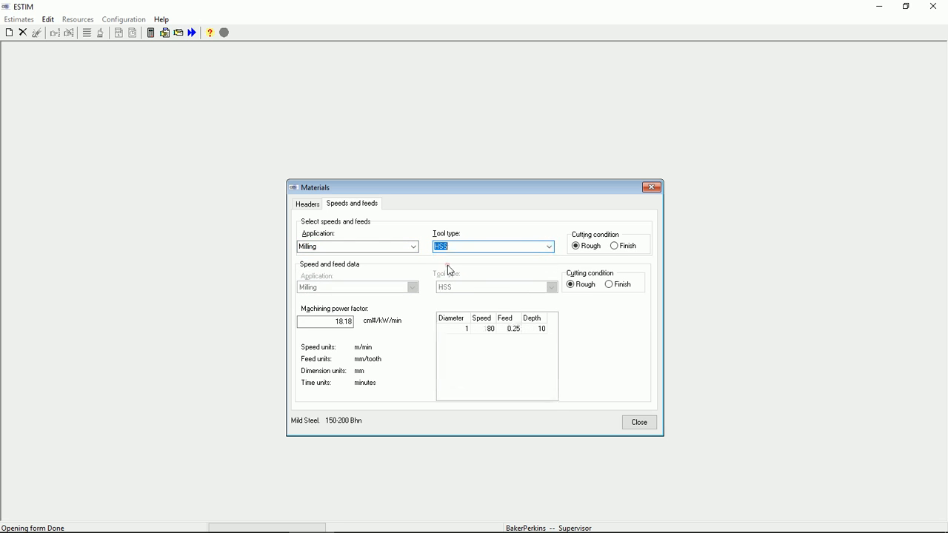
View the turning speeds and feeds, check the available tool types and keep Carbide selected
left_click(414, 247)
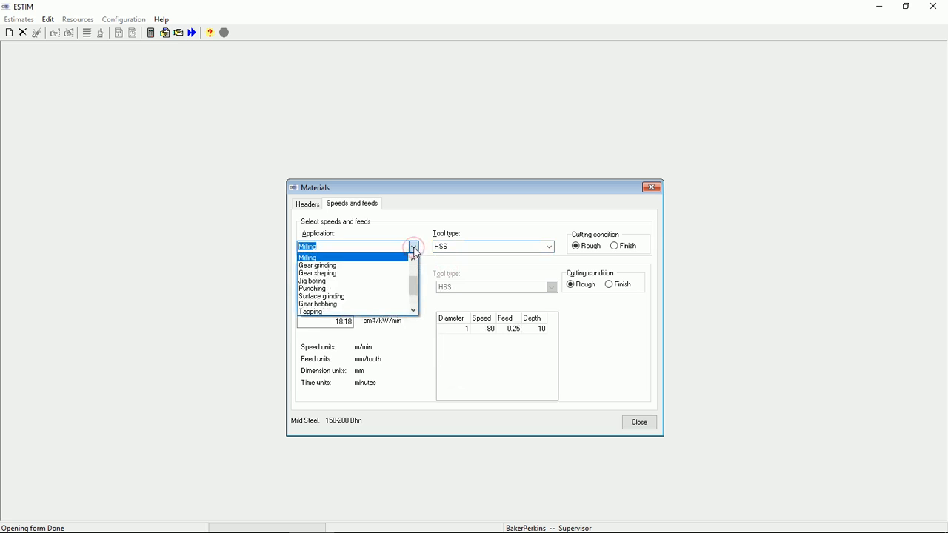
scroll(338, 289, "up", 2)
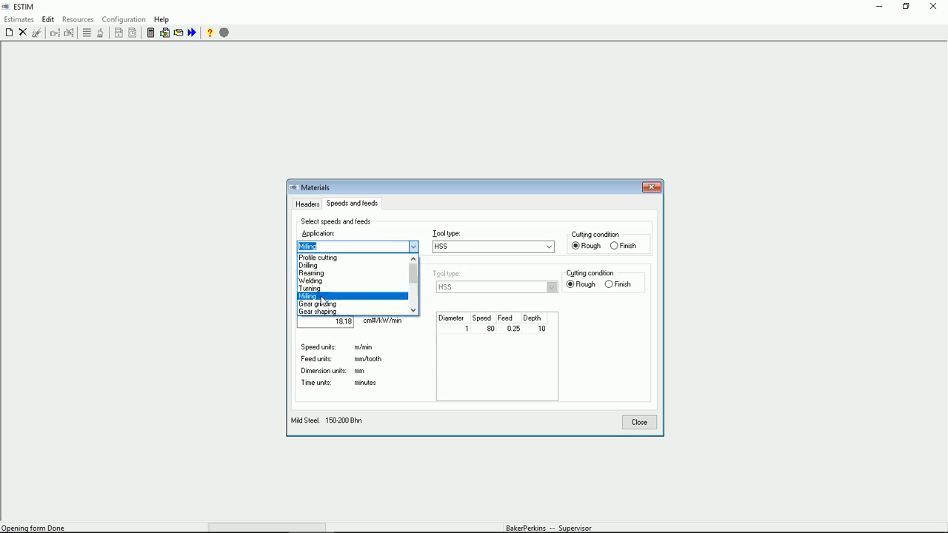
left_click(315, 290)
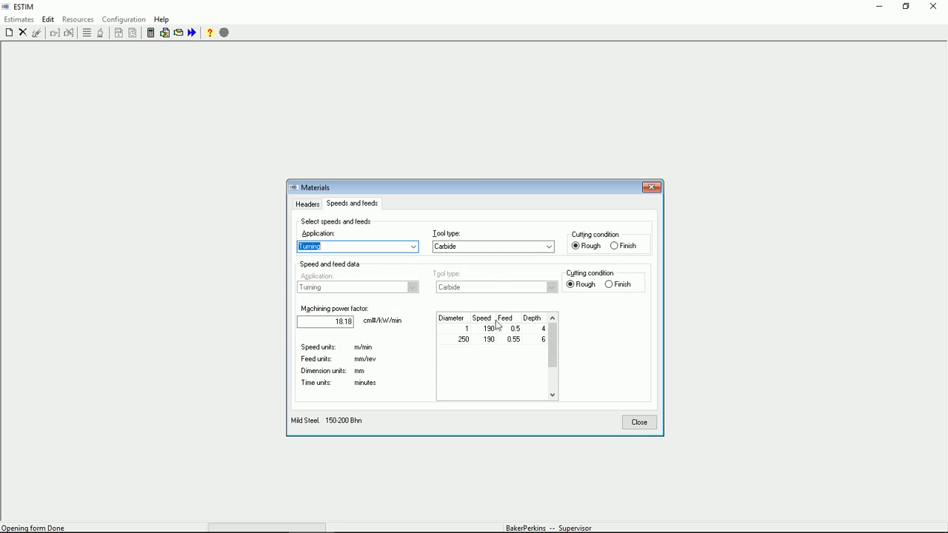
left_click(549, 247)
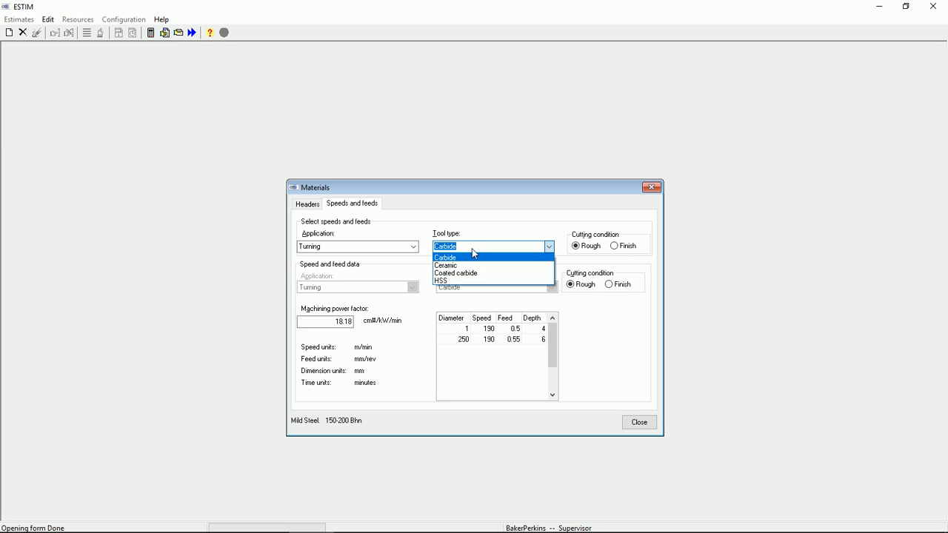
left_click(450, 258)
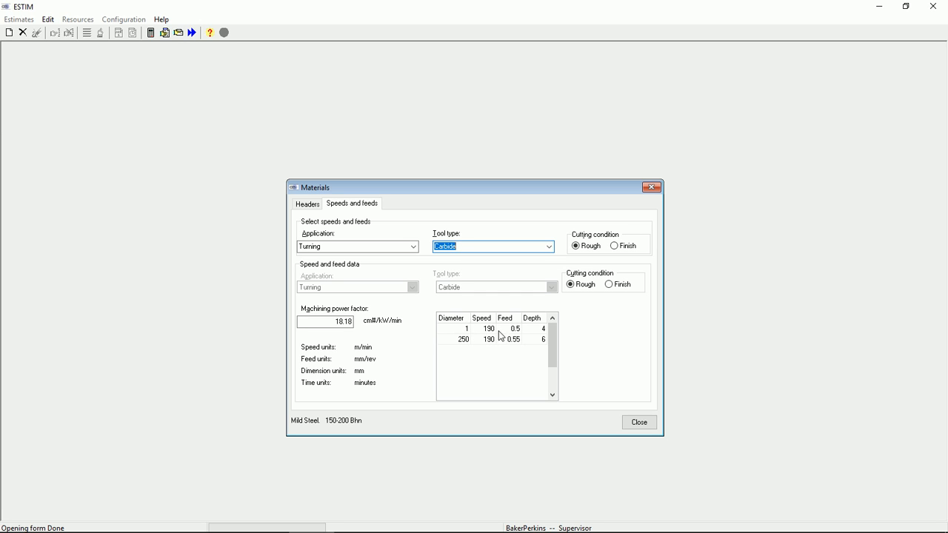
Return to the drilling application to examine its carbide diameters, speeds and feeds
left_click(414, 248)
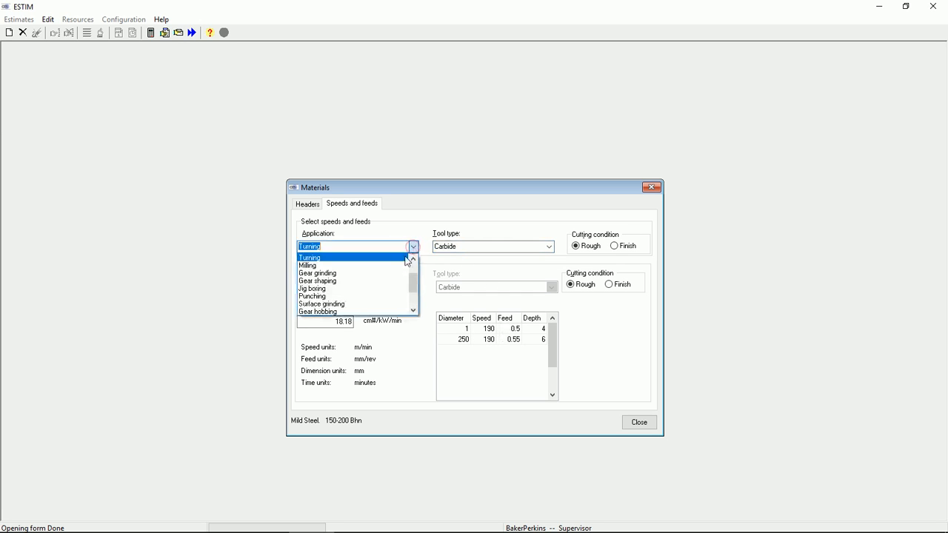
left_click_drag(415, 283, 415, 276)
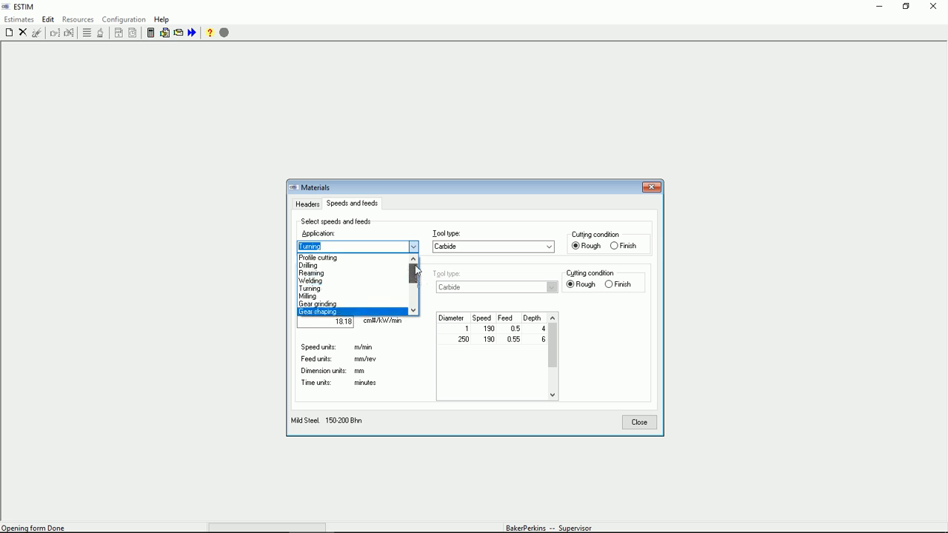
left_click(309, 267)
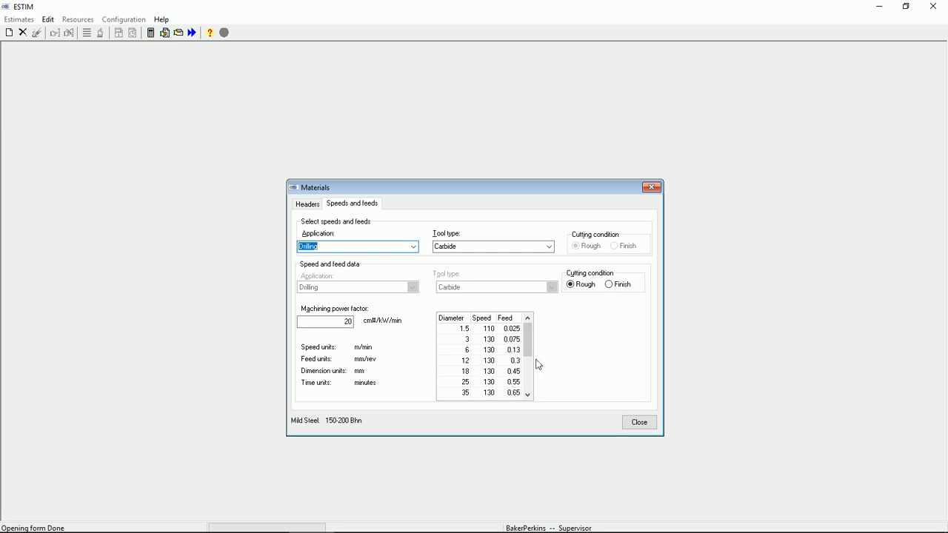
Examine the carbide milling data for the rough and finish cutting conditions
left_click(413, 246)
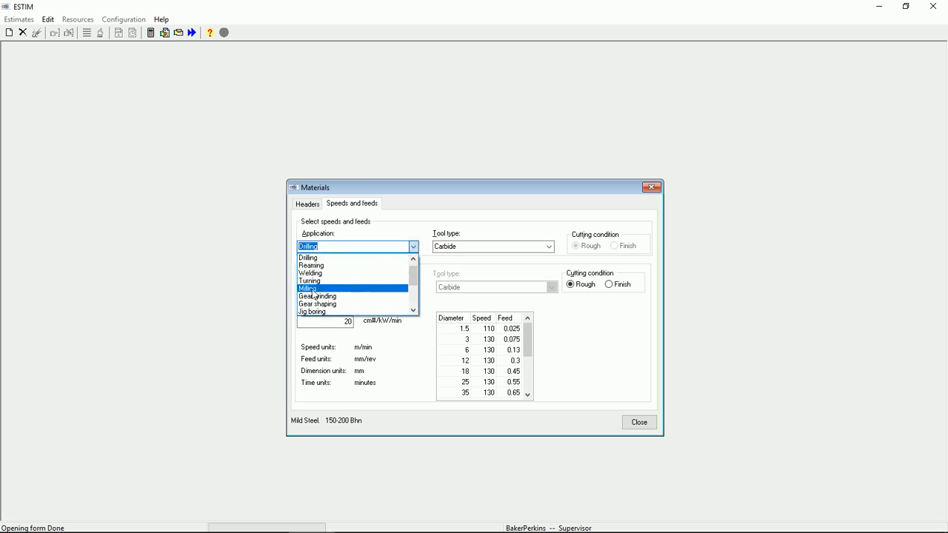
left_click(317, 289)
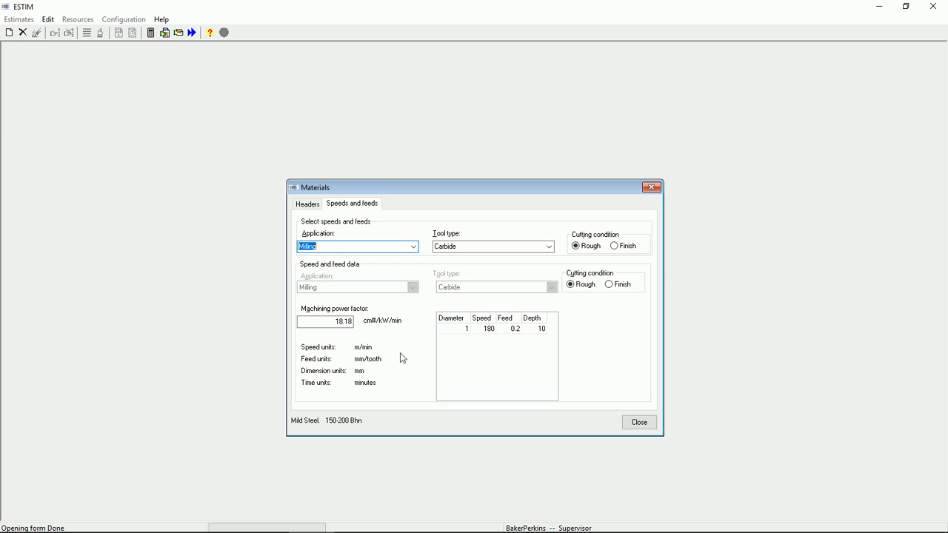
left_click(628, 247)
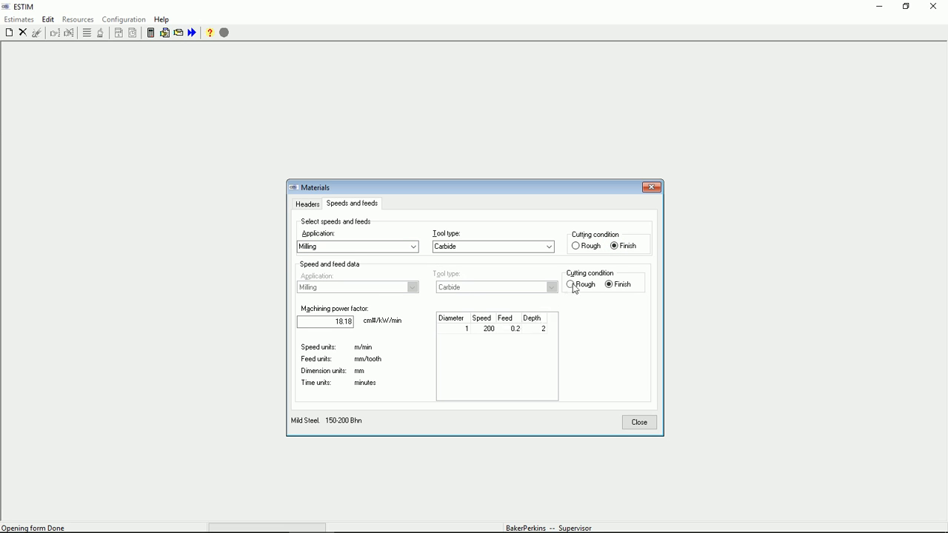
View the speeds and feeds for the jig boring application
left_click(414, 247)
left_click_drag(414, 280, 415, 281)
left_click(331, 282)
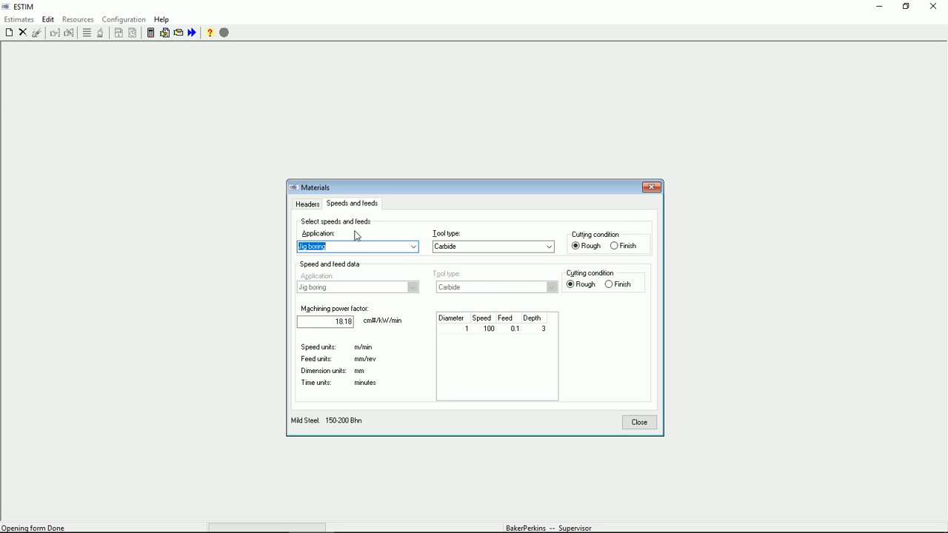
Set up a copy of the entire material Mild Steel 150-200 Bhn named "Mild Steel 2"
left_click(309, 204)
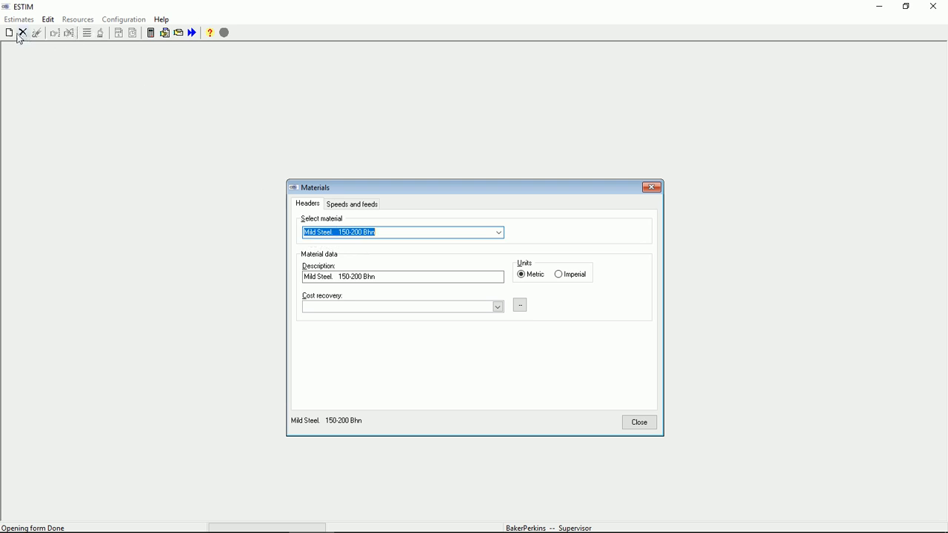
left_click(44, 22)
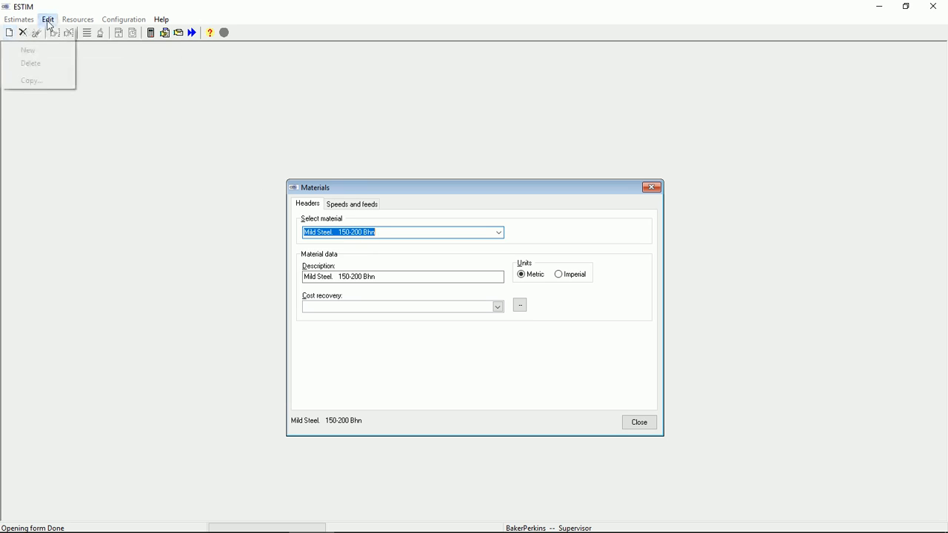
left_click(38, 82)
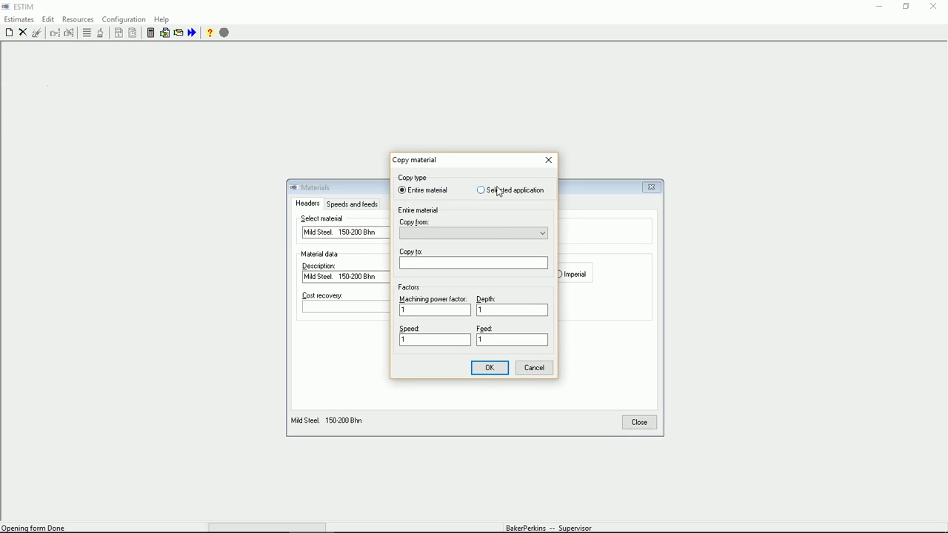
left_click(542, 232)
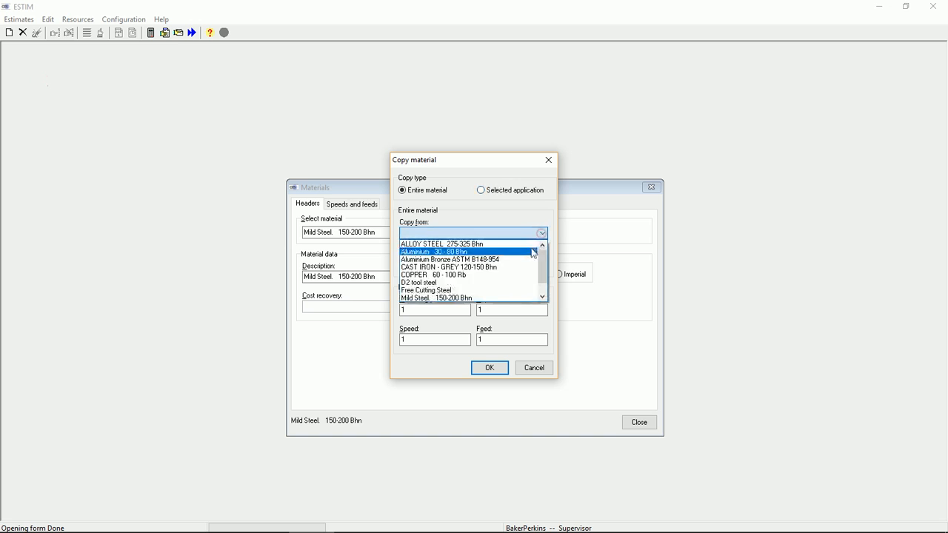
left_click(468, 299)
left_click(404, 263)
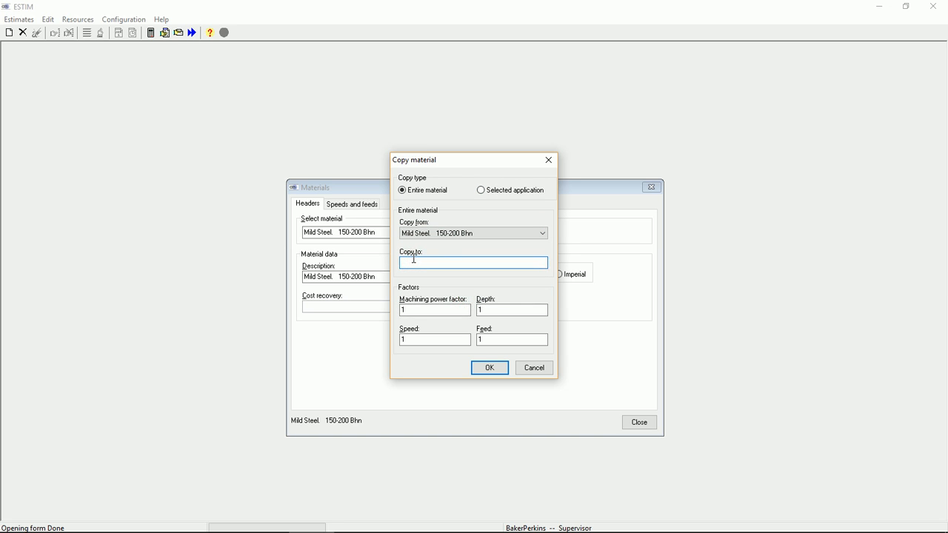
type("Mild Steel 2")
Set the copy's machining power factor to .85 and speed factor to .75, and create the material
left_click(408, 310)
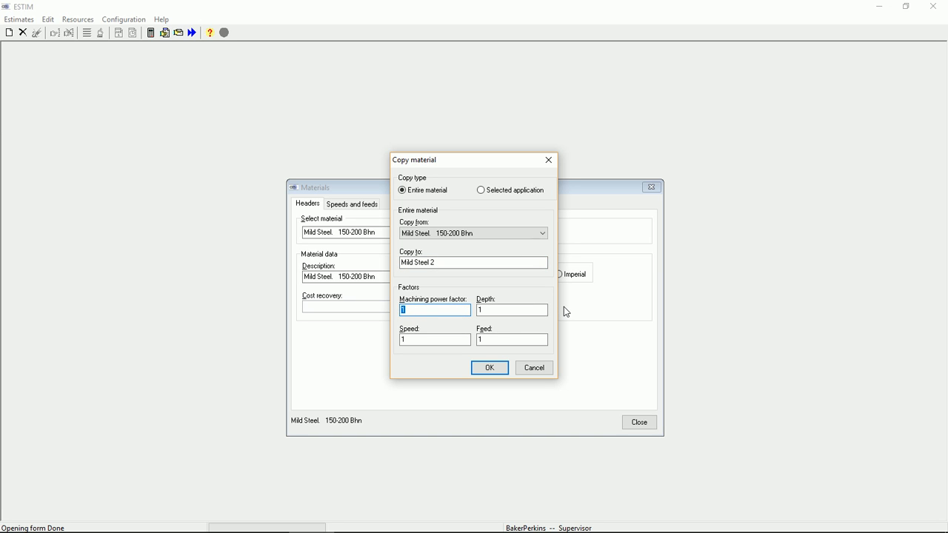
type(".85")
left_click_drag(410, 340, 394, 344)
type(".75")
left_click(492, 339)
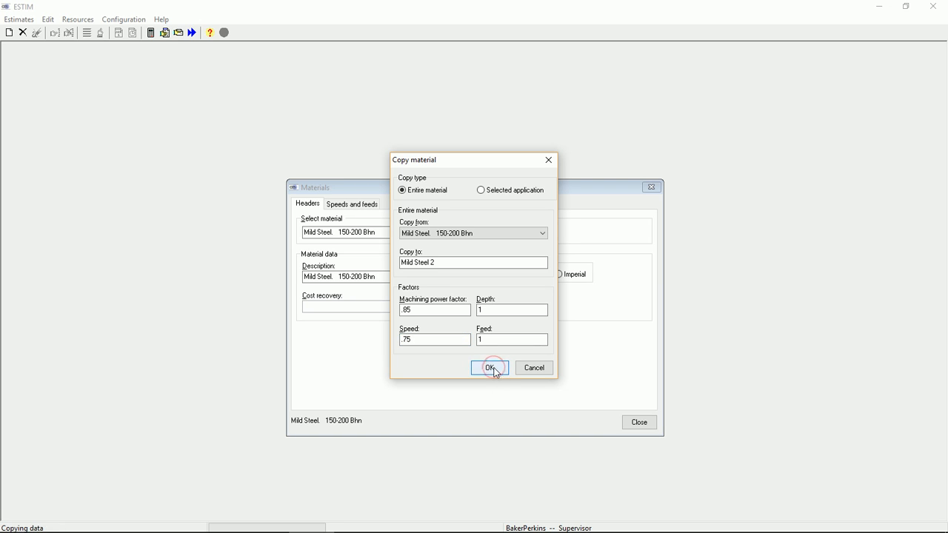
left_click(492, 369)
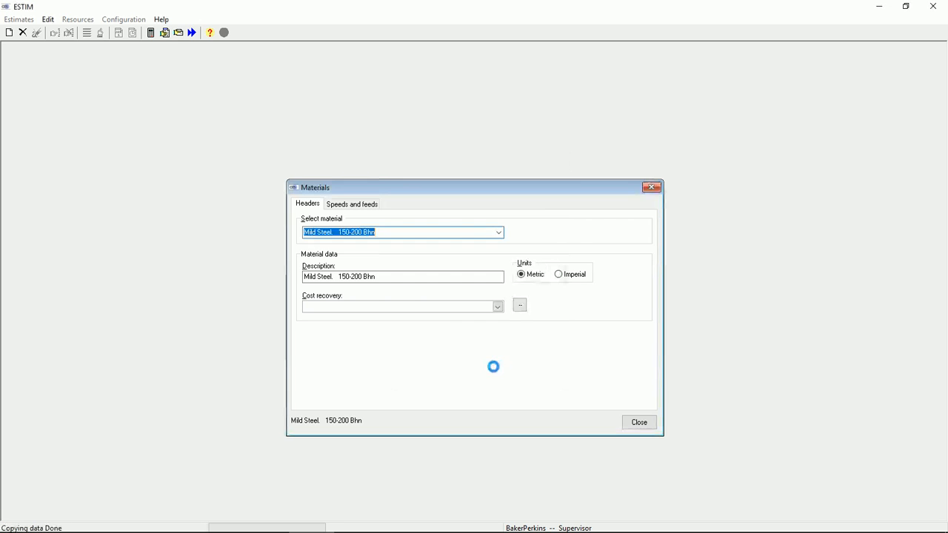
Select the material Mild Steel 2 and show its speeds and feeds
left_click(499, 232)
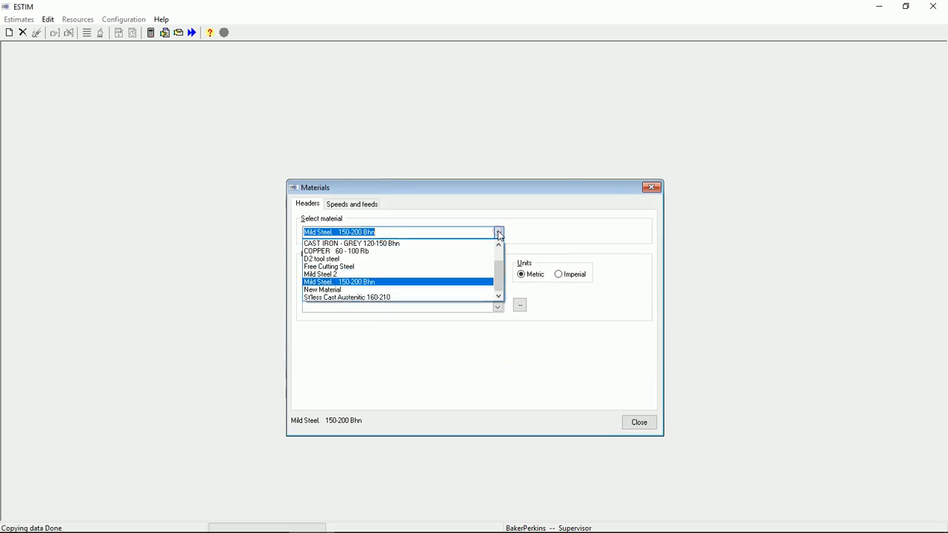
left_click(319, 274)
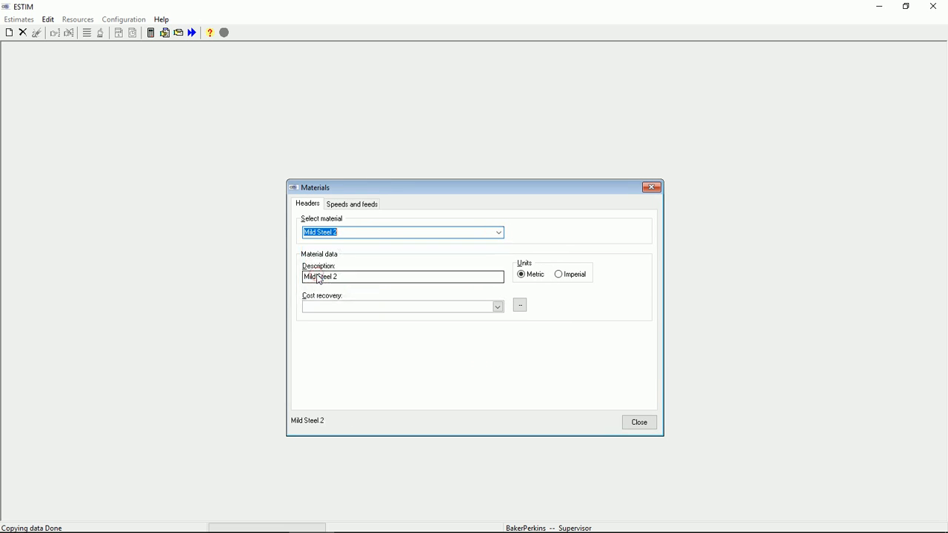
left_click(340, 208)
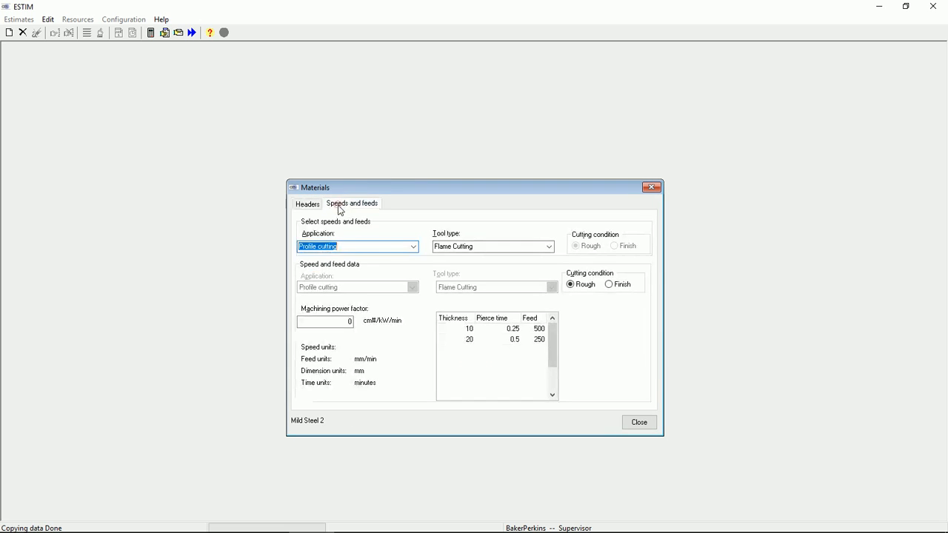
View the carbide drilling speeds and feeds of the Mild Steel 2 material
left_click(413, 248)
left_click(310, 265)
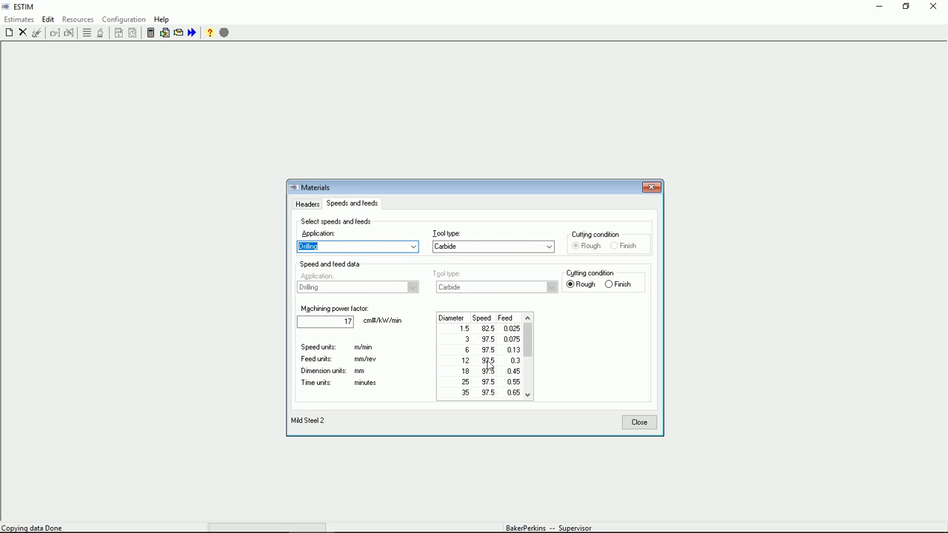
Display the drilling speeds and feeds of the original Mild Steel 150-200 Bhn for comparison, and close the materials window
left_click(316, 208)
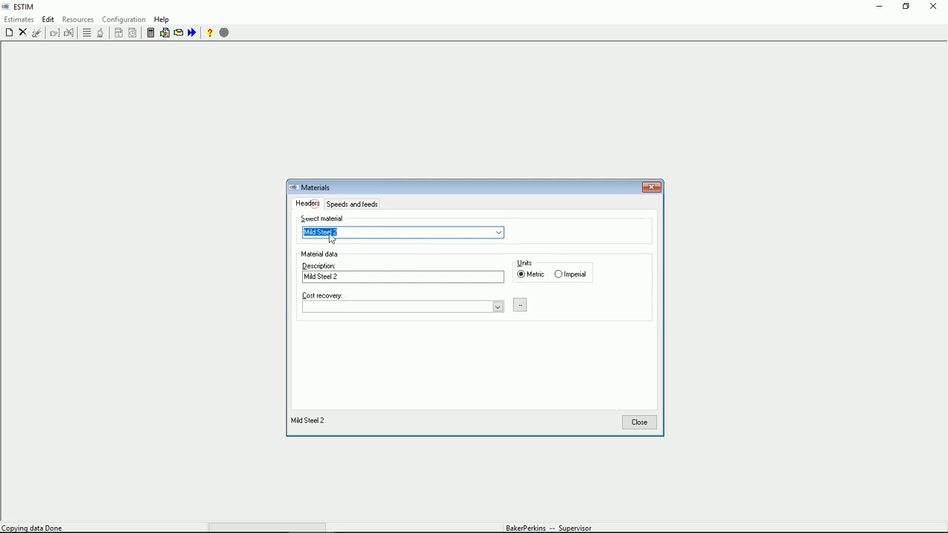
left_click(499, 233)
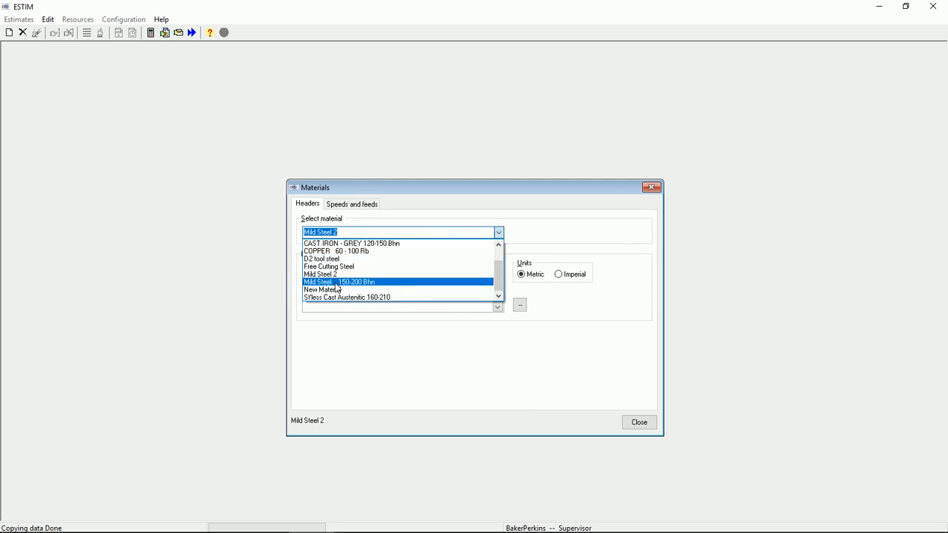
left_click(346, 282)
left_click(354, 206)
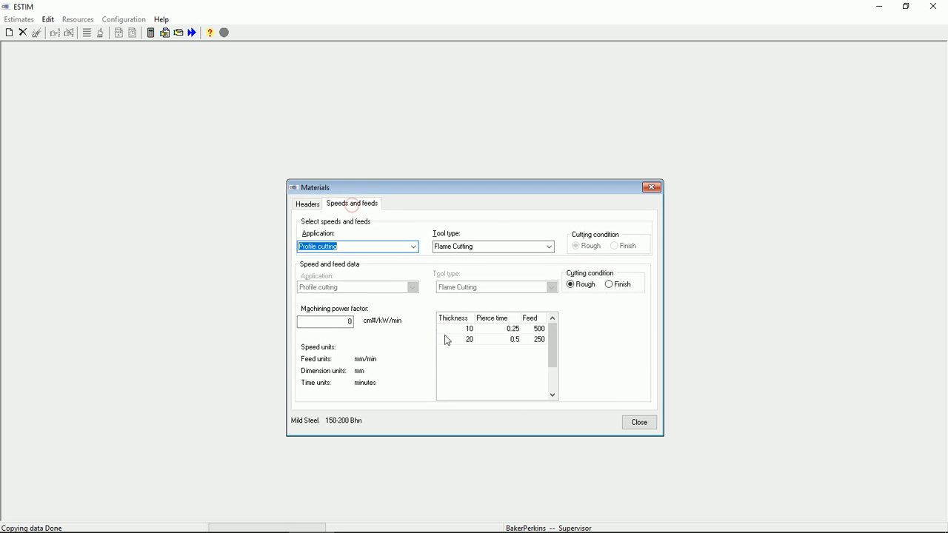
left_click(412, 246)
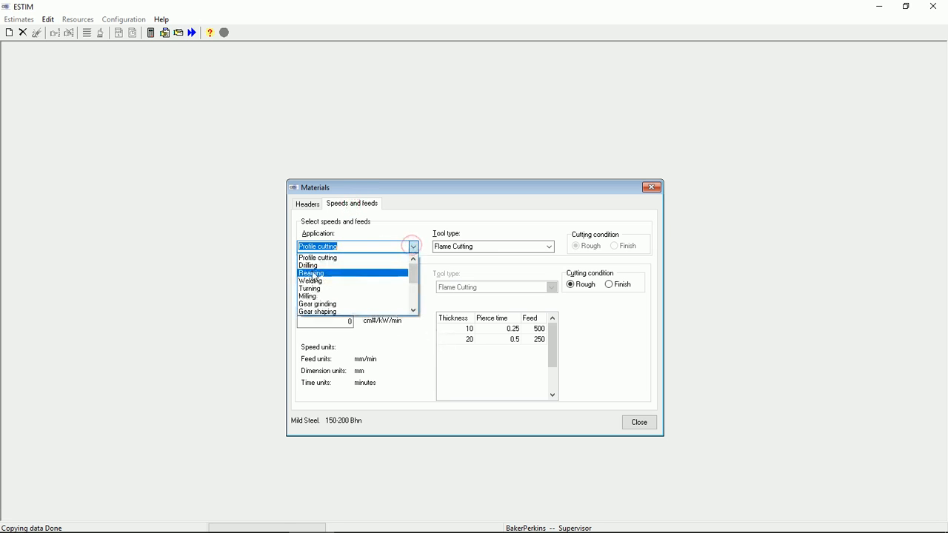
left_click(334, 266)
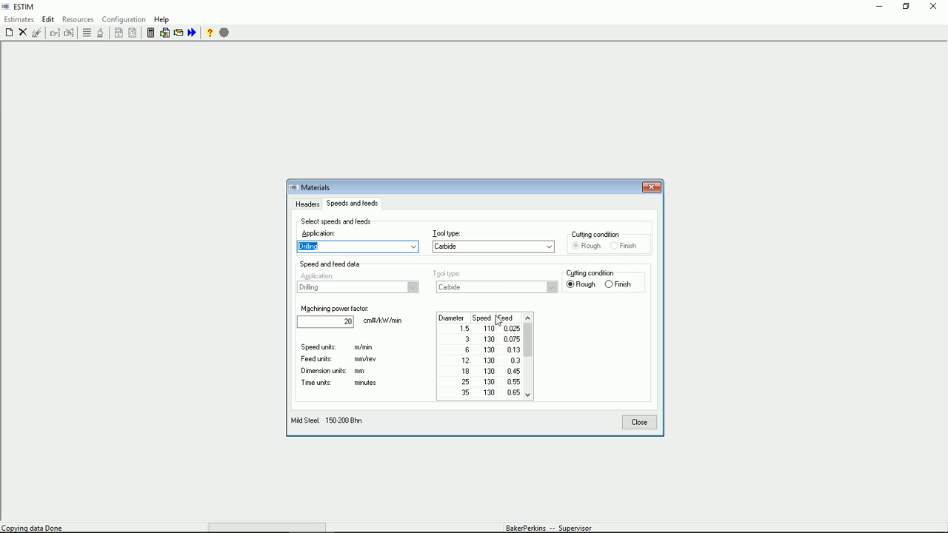
left_click(645, 426)
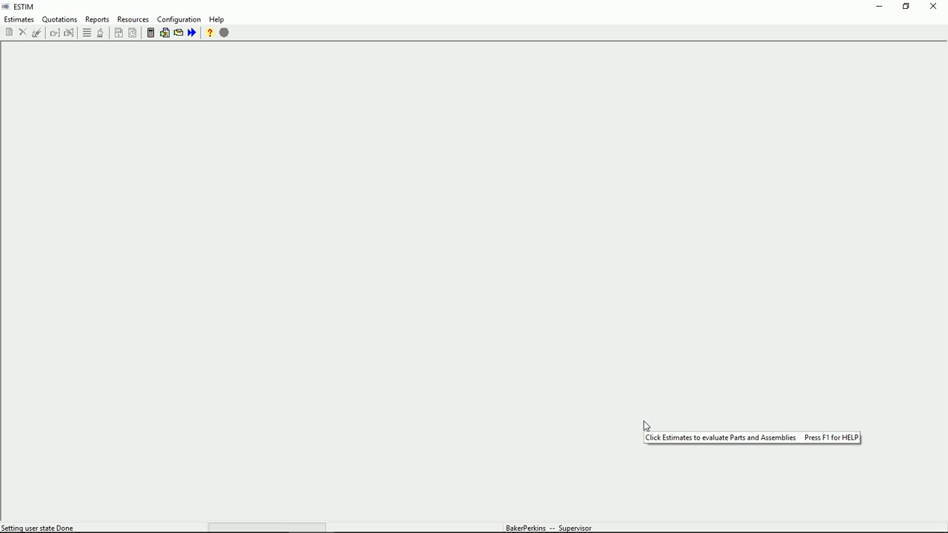